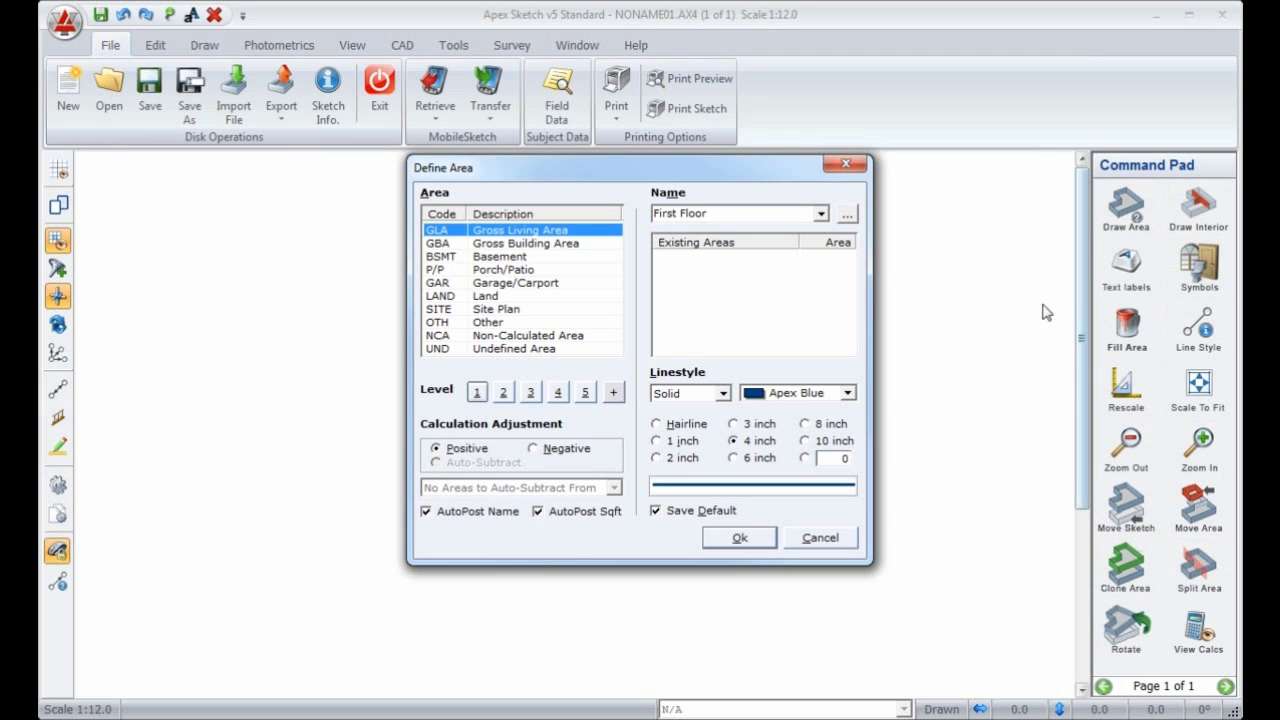
click(448, 47)
click(410, 47)
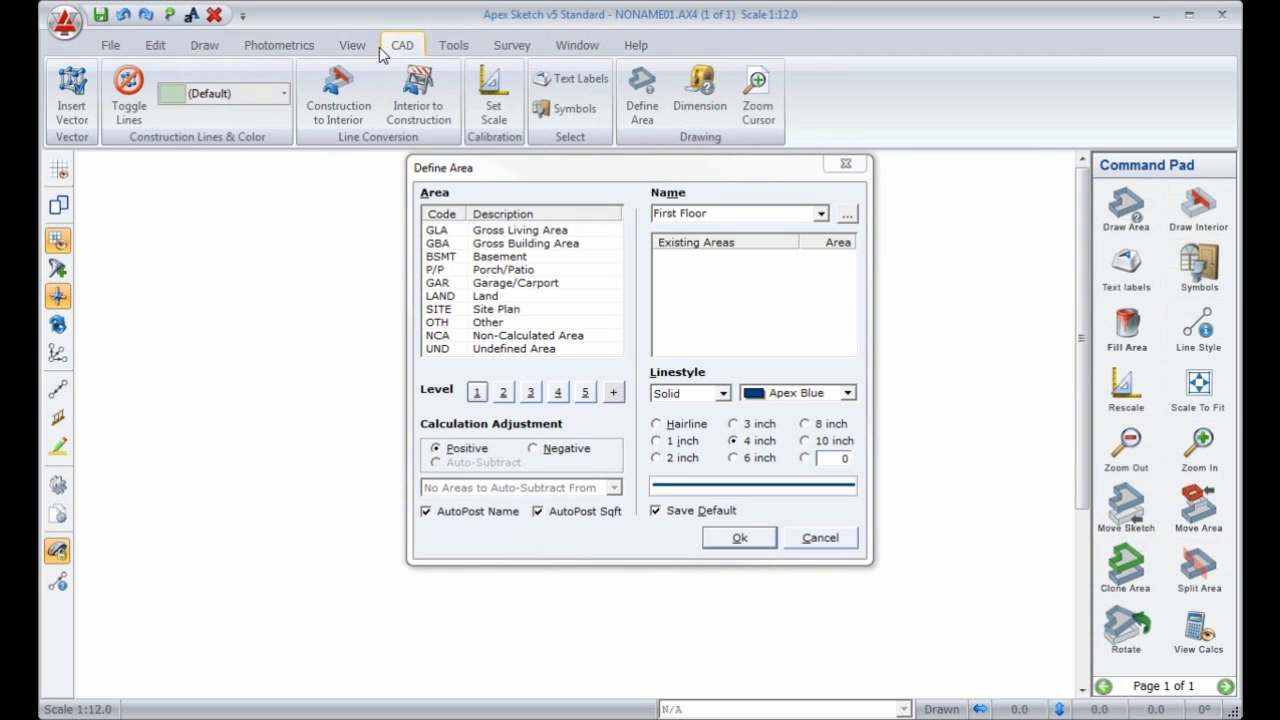
click(354, 46)
click(290, 47)
click(210, 47)
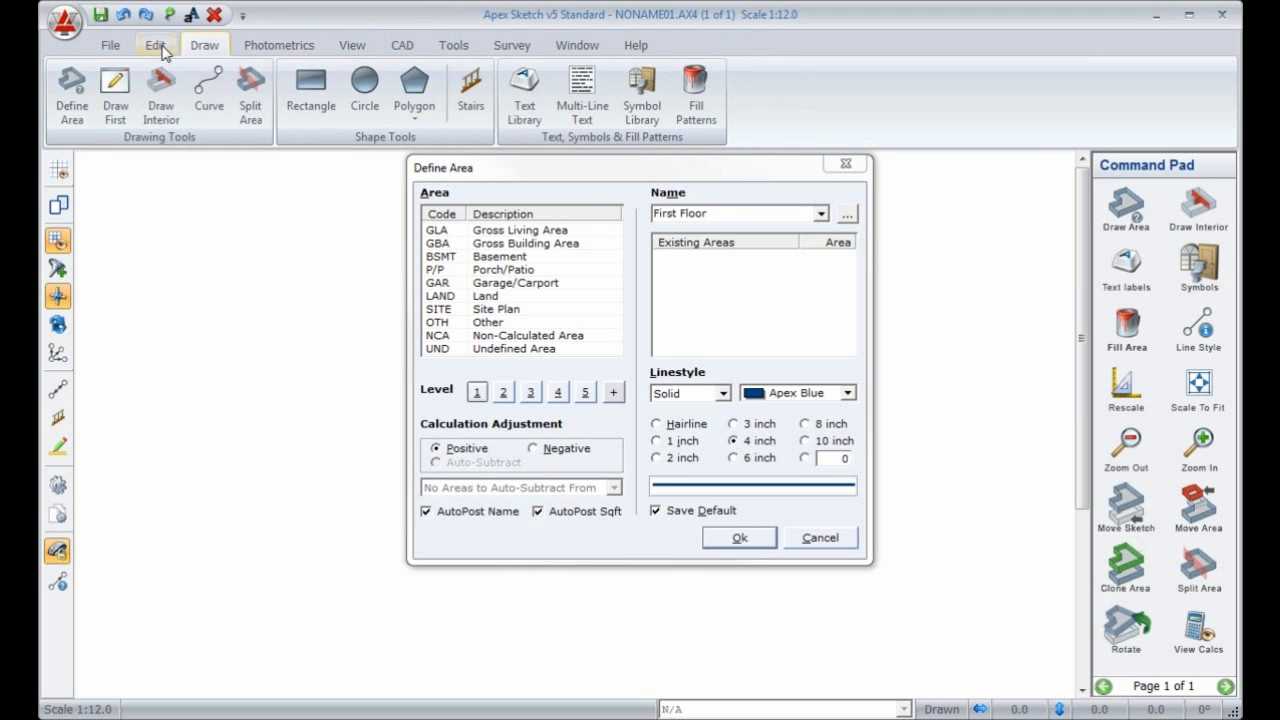
click(155, 46)
click(110, 46)
mouse_move(538, 172)
mouse_down()
mouse_move(487, 213)
mouse_move(520, 210)
mouse_move(506, 211)
mouse_move(510, 195)
mouse_up()
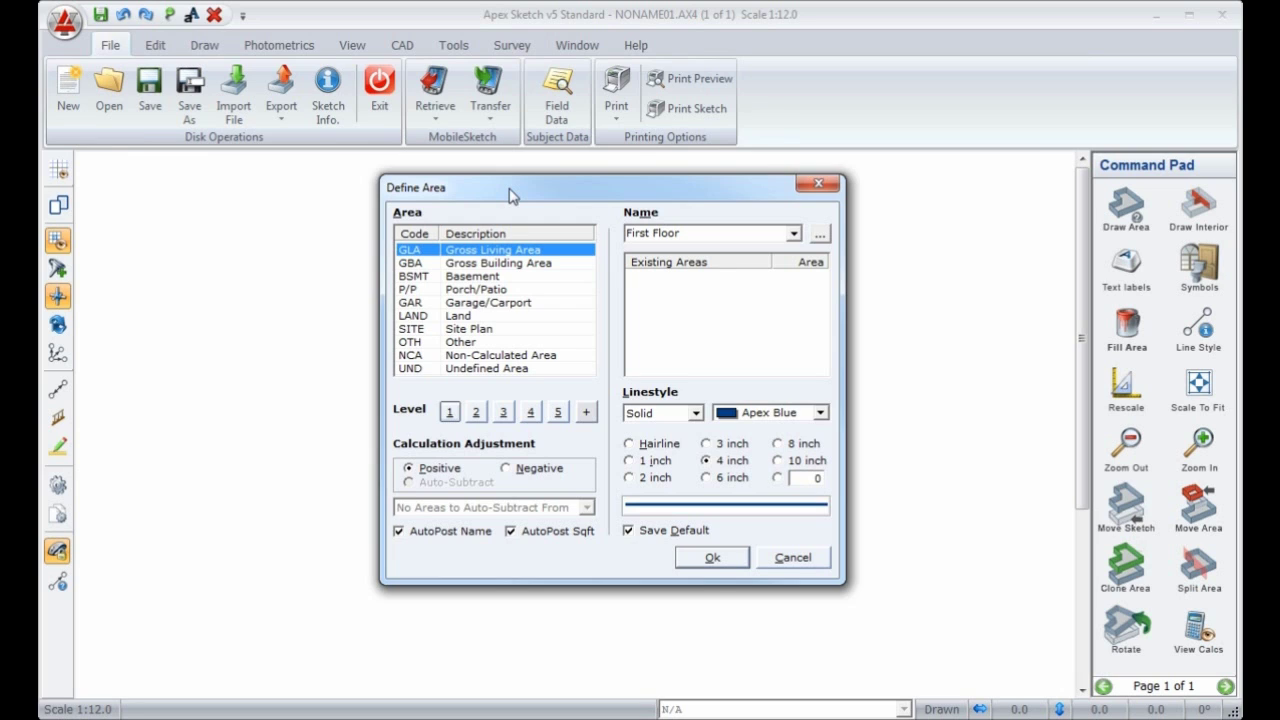
Step: Make the new area a GLA Gross Living Area named First Floor and confirm it
click(488, 264)
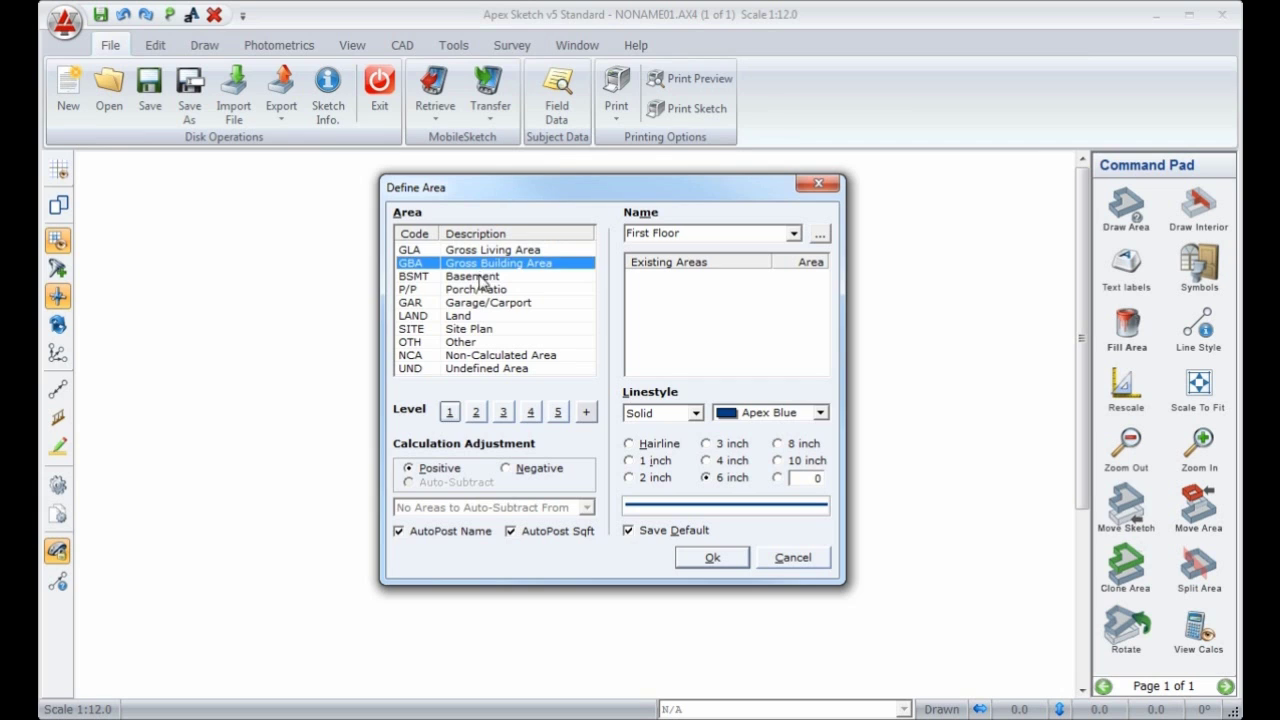
click(485, 277)
click(479, 290)
click(481, 303)
click(479, 316)
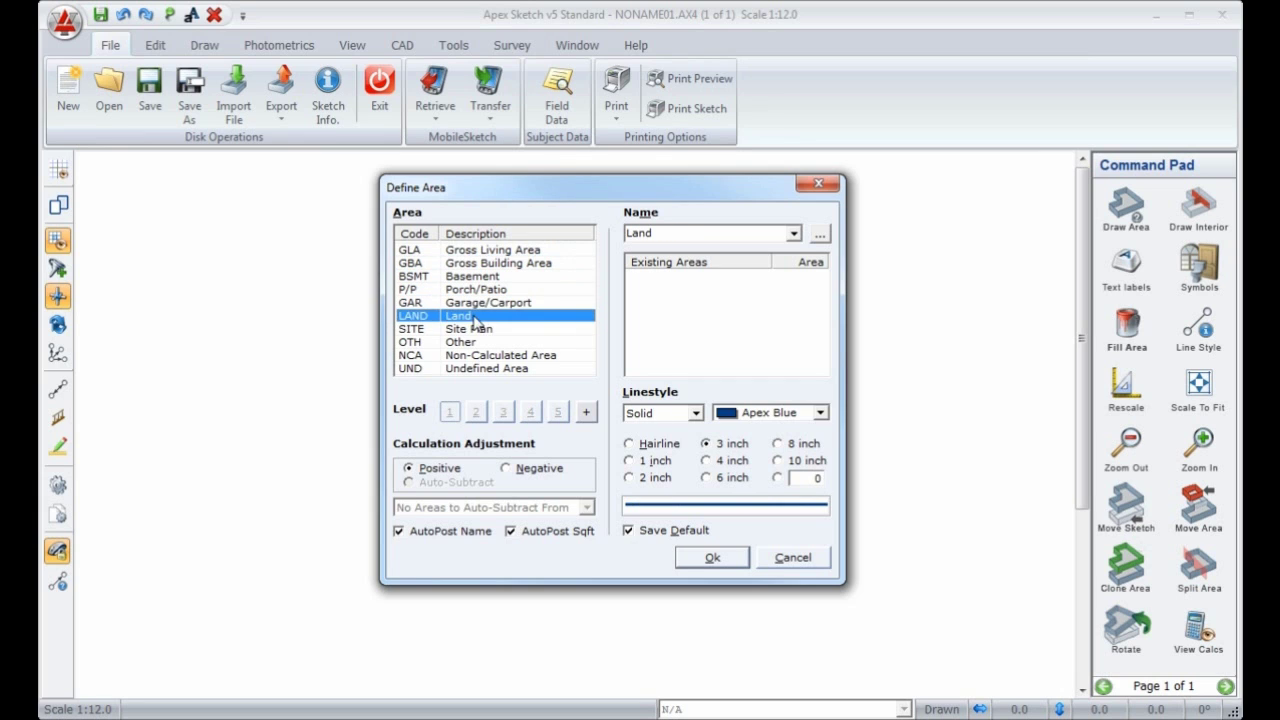
click(479, 329)
click(491, 252)
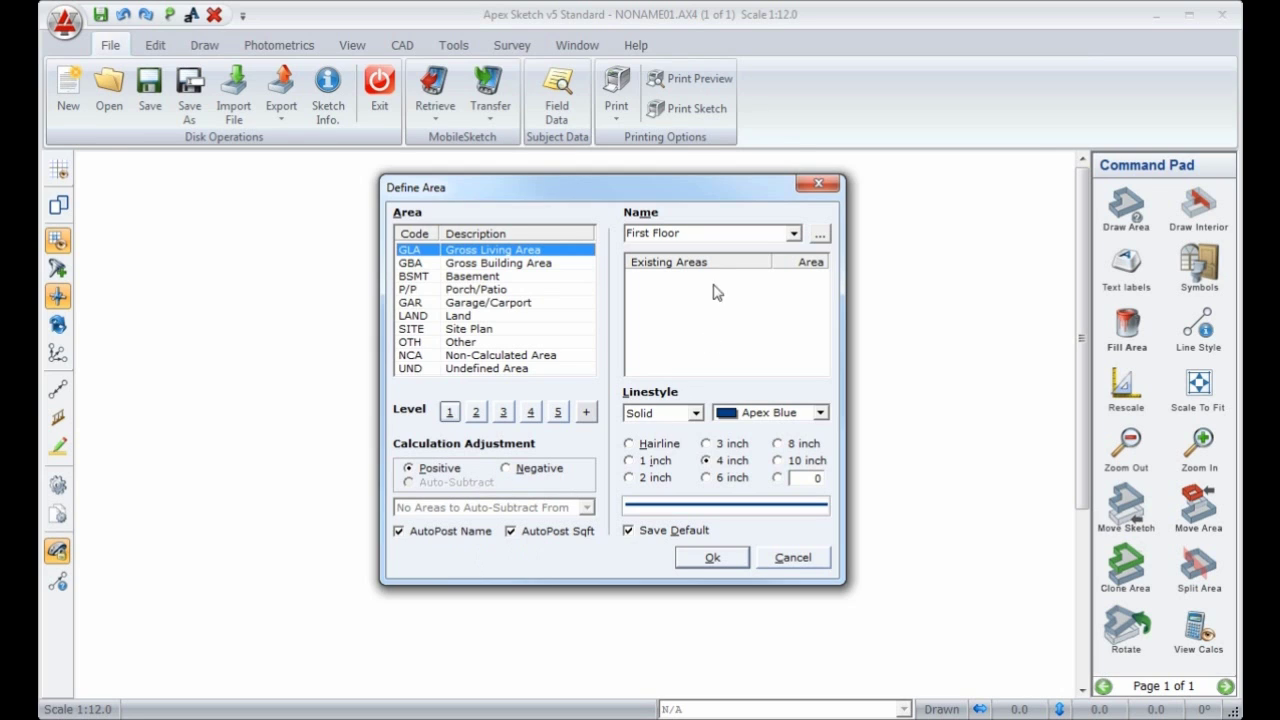
click(696, 236)
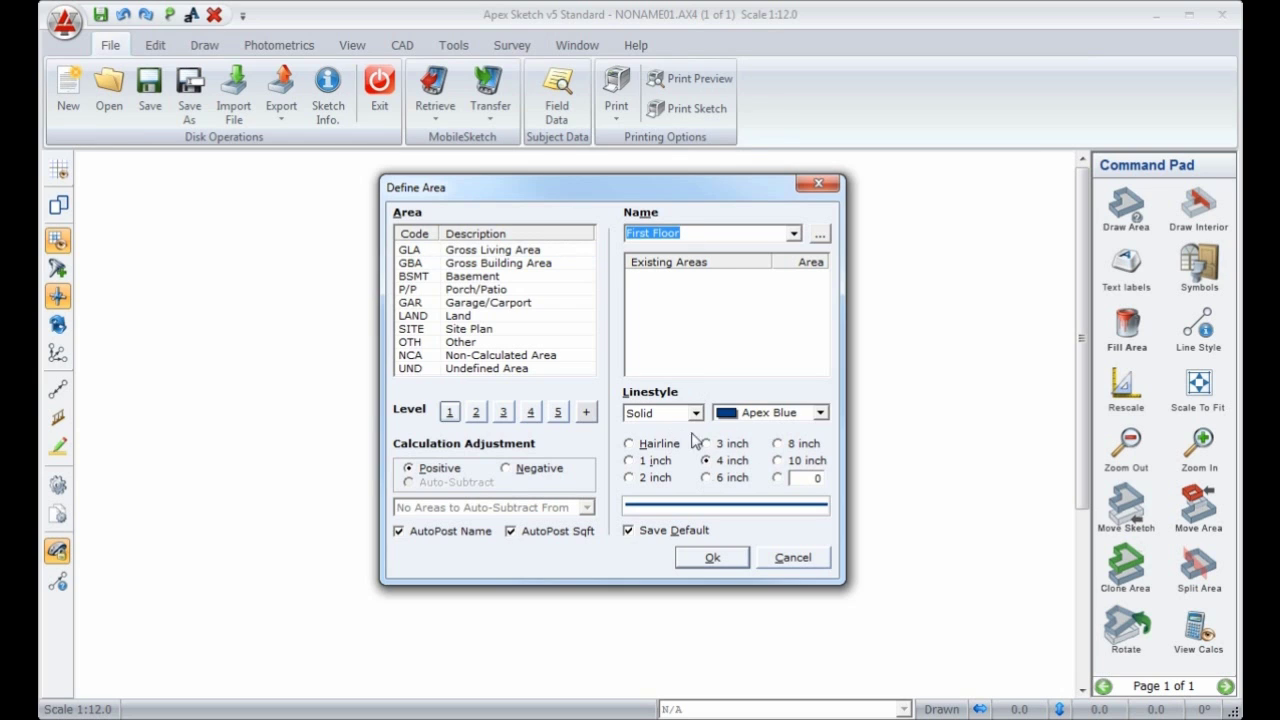
click(712, 558)
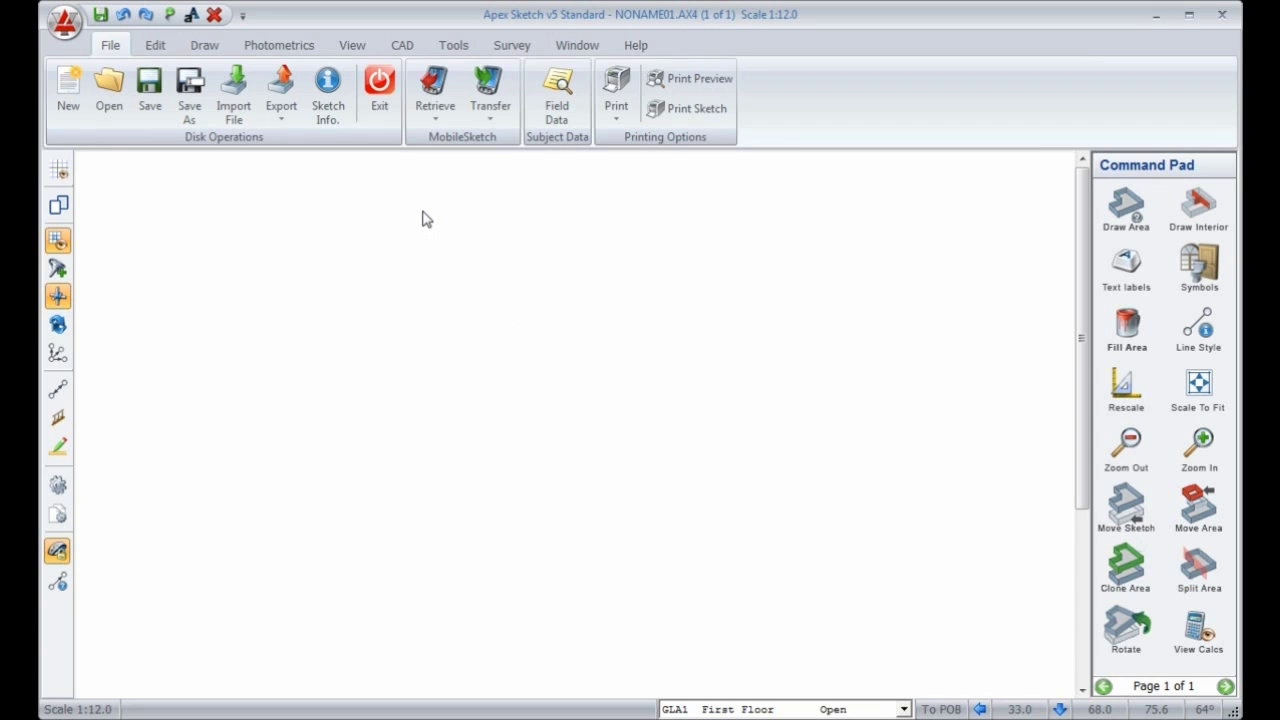
Step: Place the outline's point of beginning in the upper-left of the blank sketch
click(422, 209)
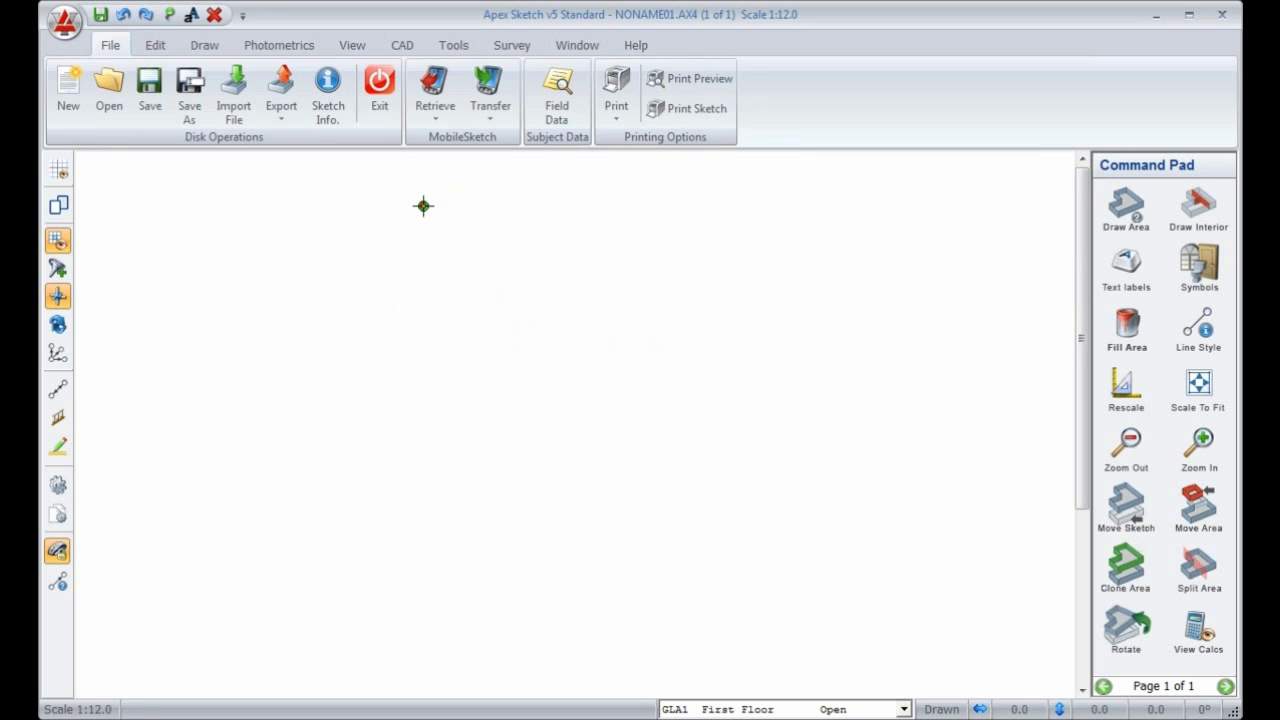
Step: Draw the first edges: 24' right, 9.8' down, 4' left, 7' down
text(24)
key(Right)
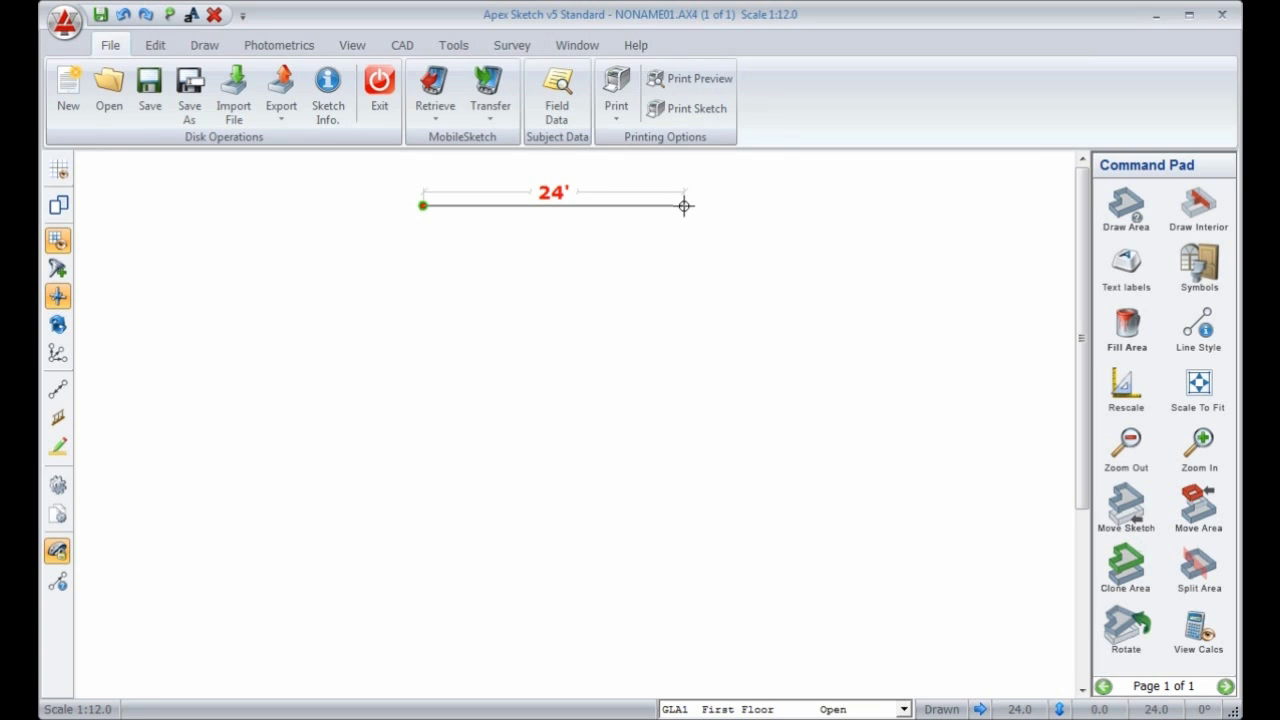
click(555, 195)
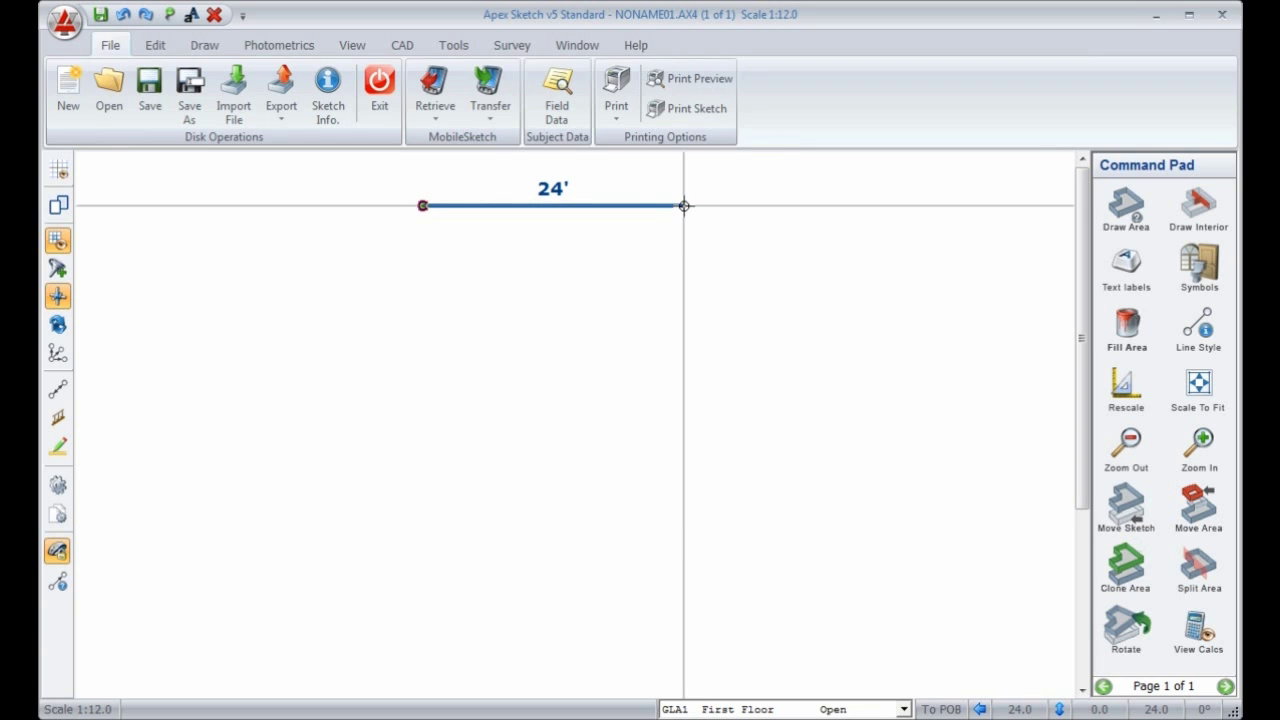
text(9.8)
key(Down)
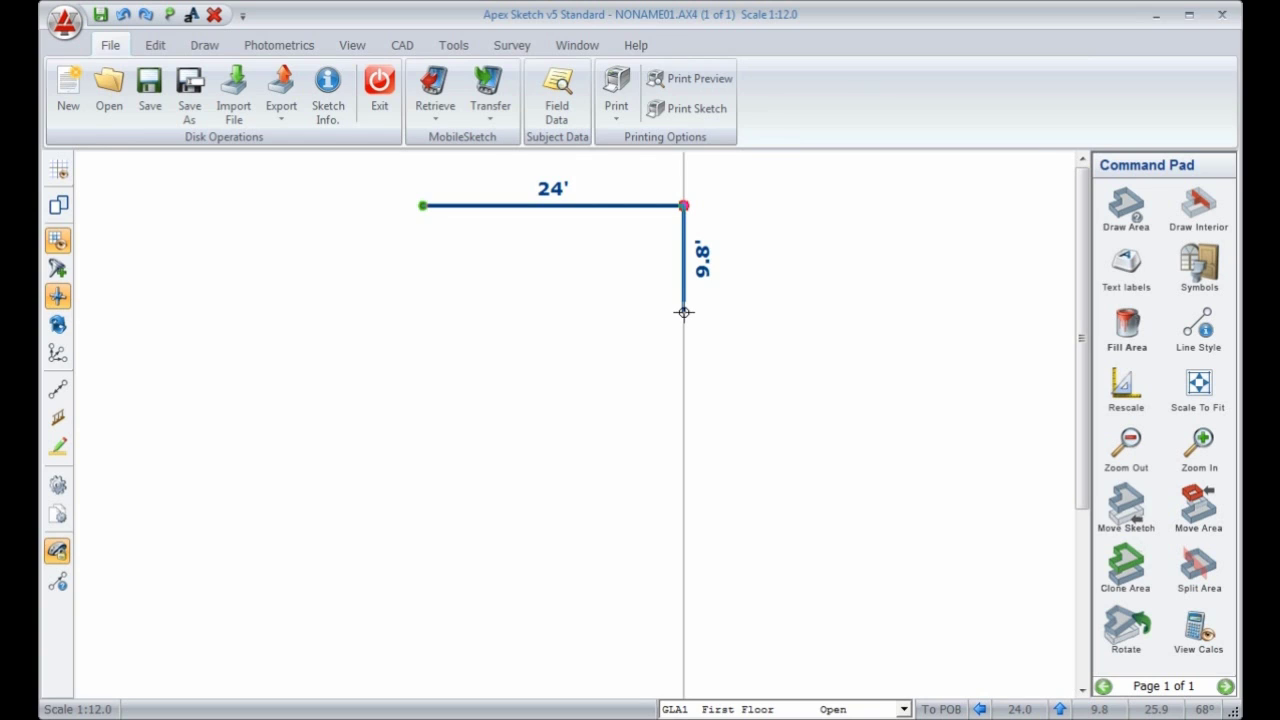
text(4)
key(Left)
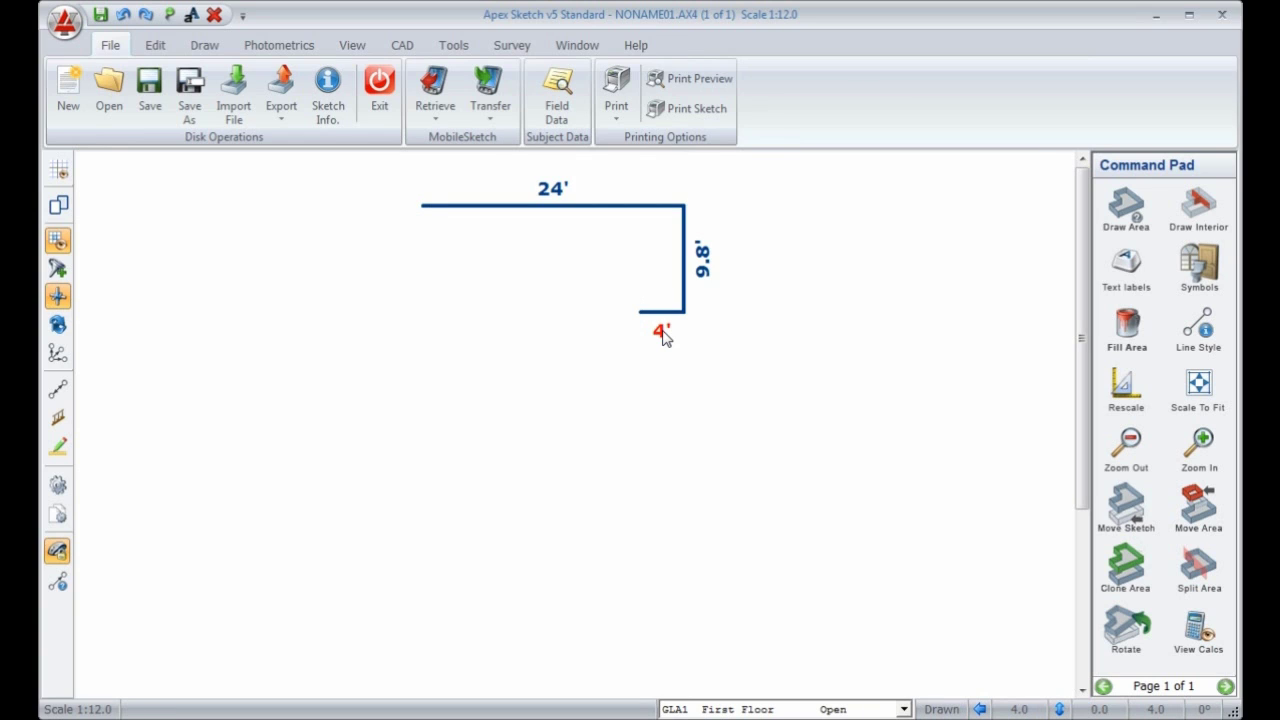
text(7)
key(Down)
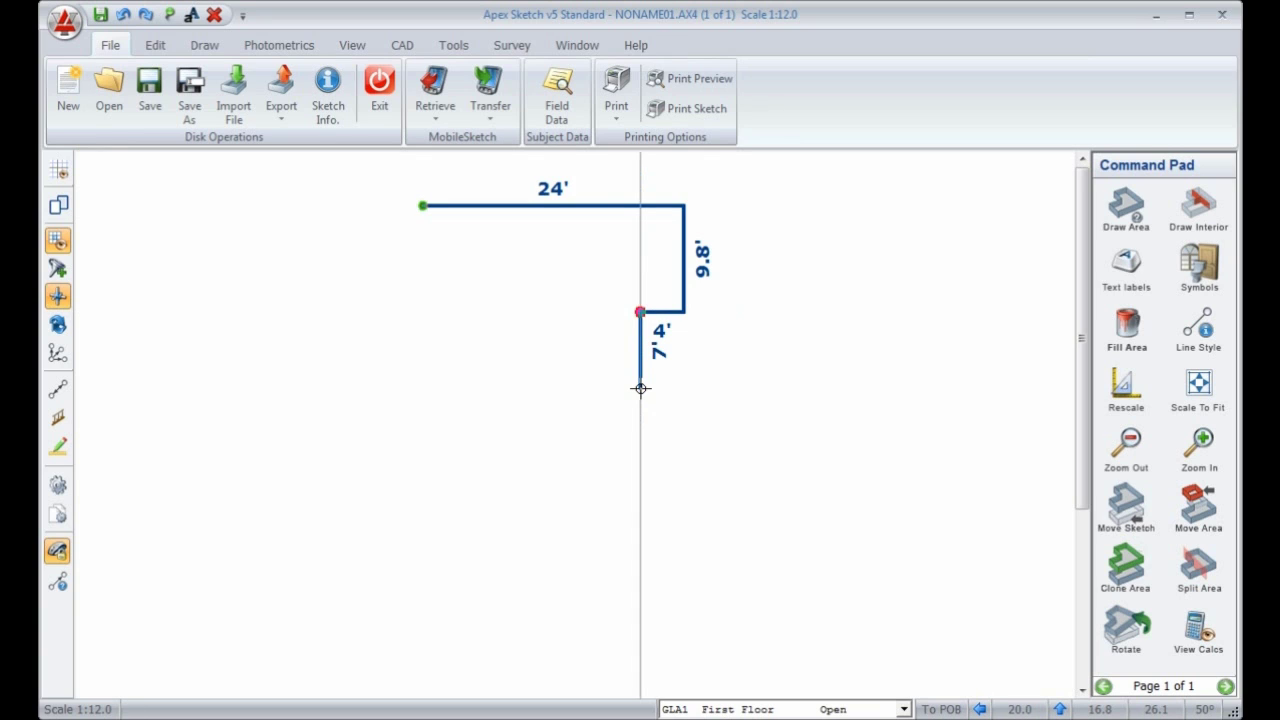
Step: Continue the outline with 10' right, 5' down, 16' right, 18' down, 46' left
text(10)
key(Right)
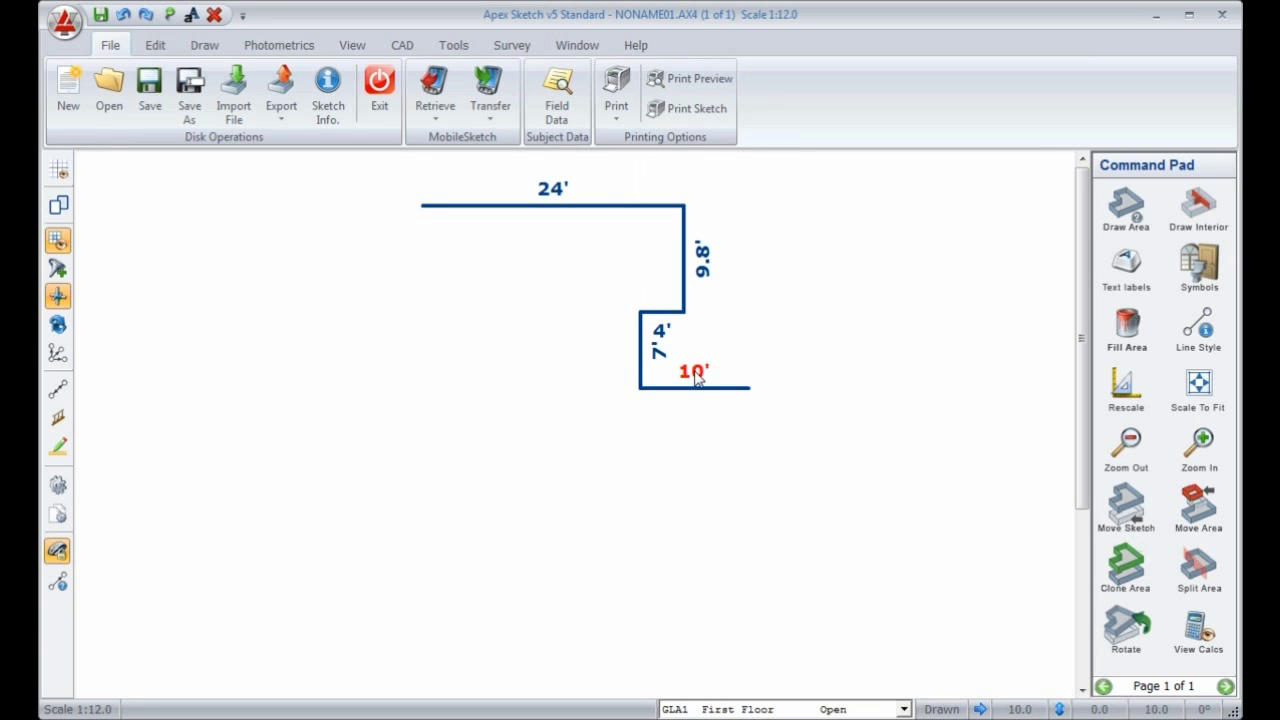
text(5)
key(Down)
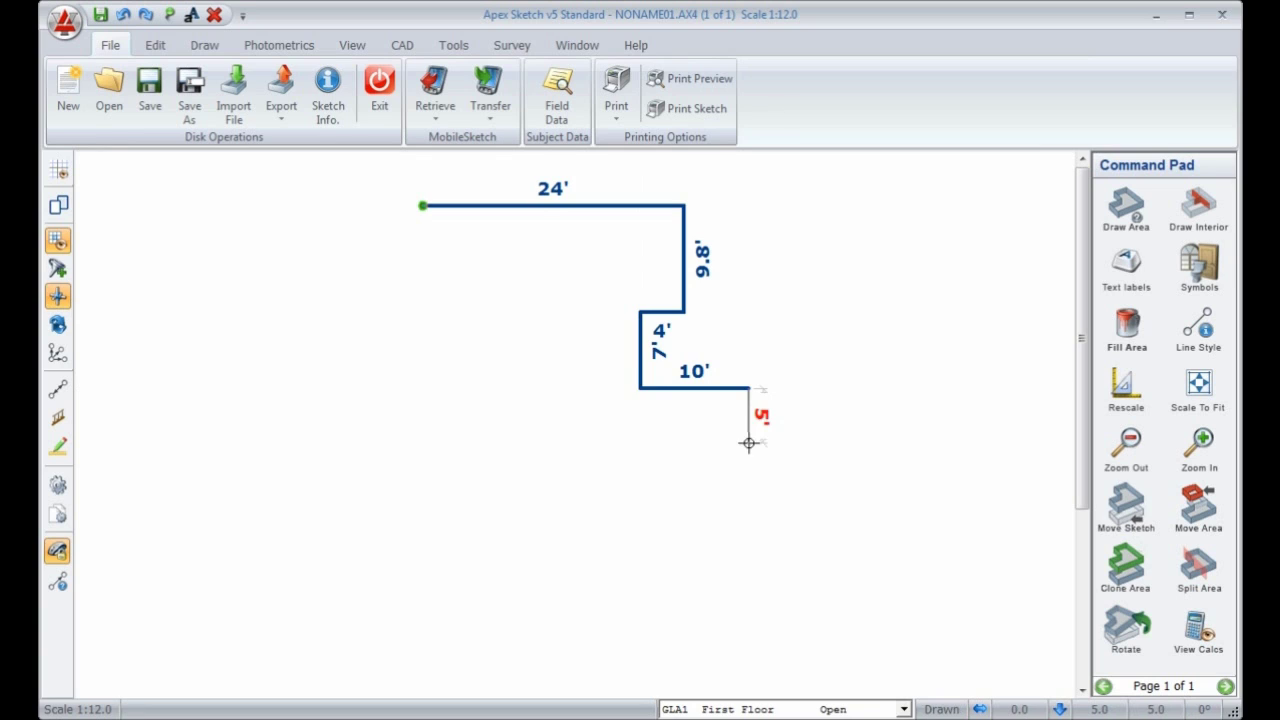
text(1)
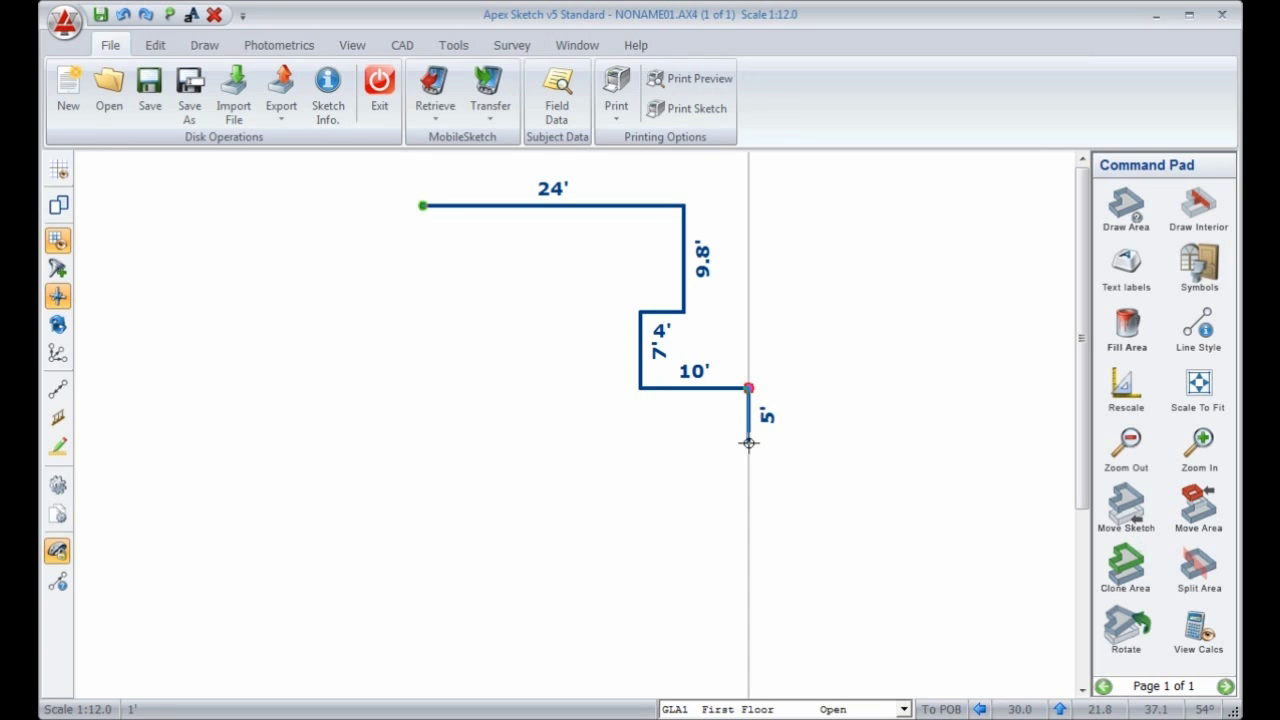
text(6)
key(Right)
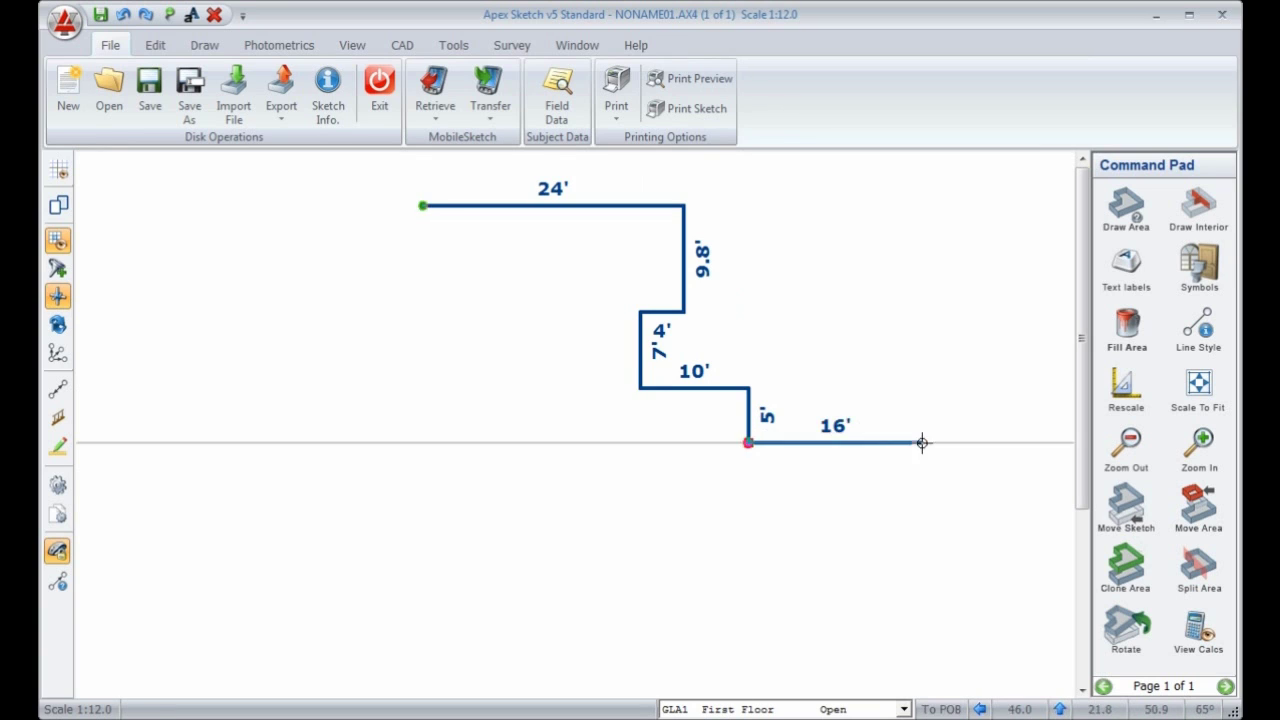
text(18)
key(Down)
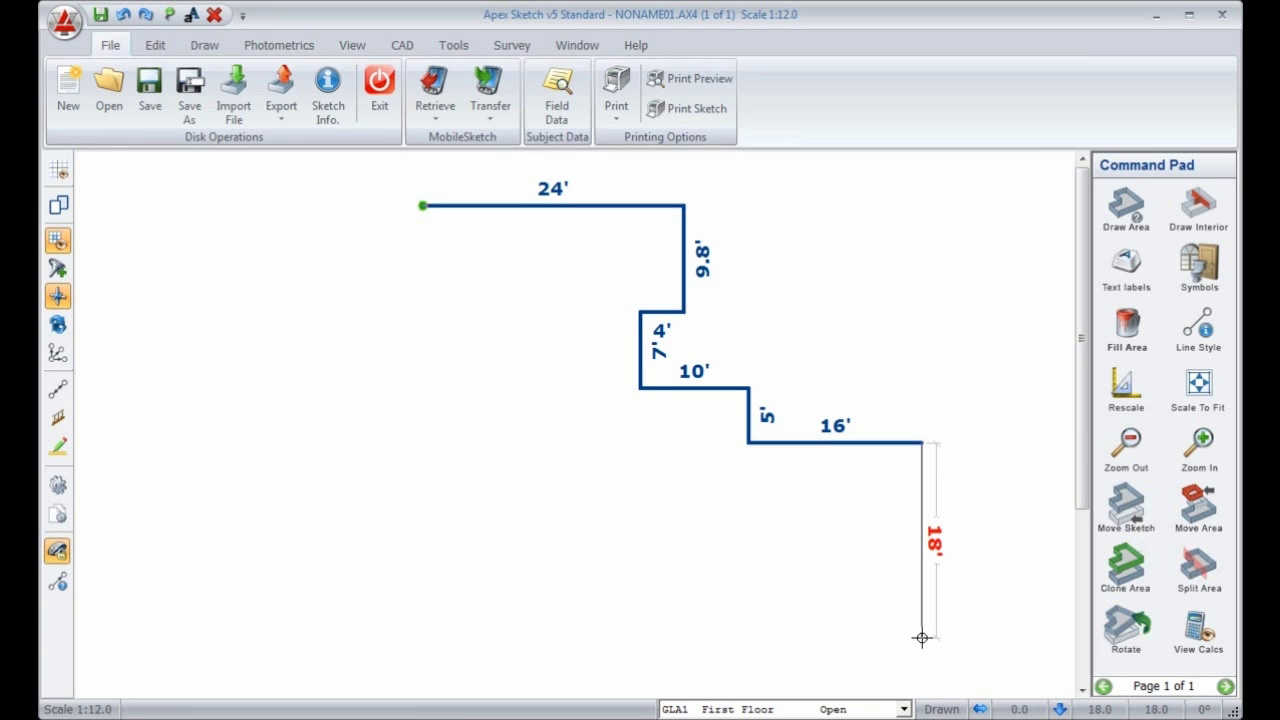
text(46)
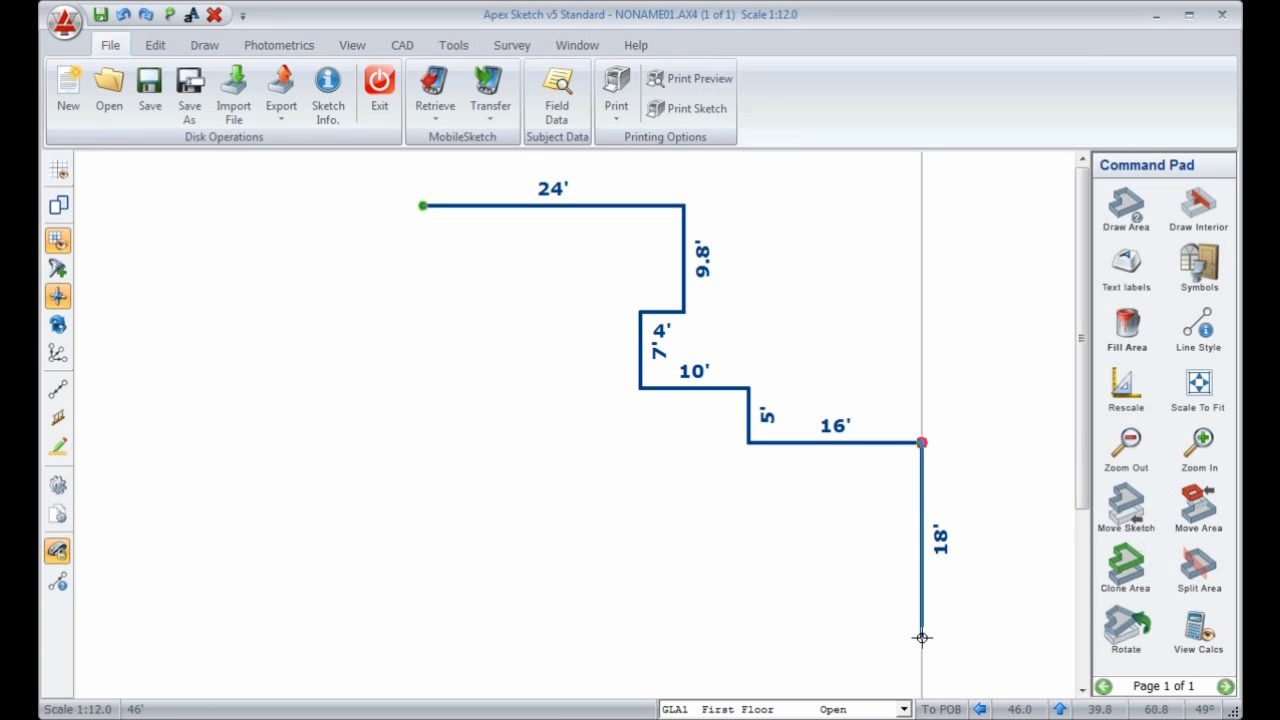
key(Left)
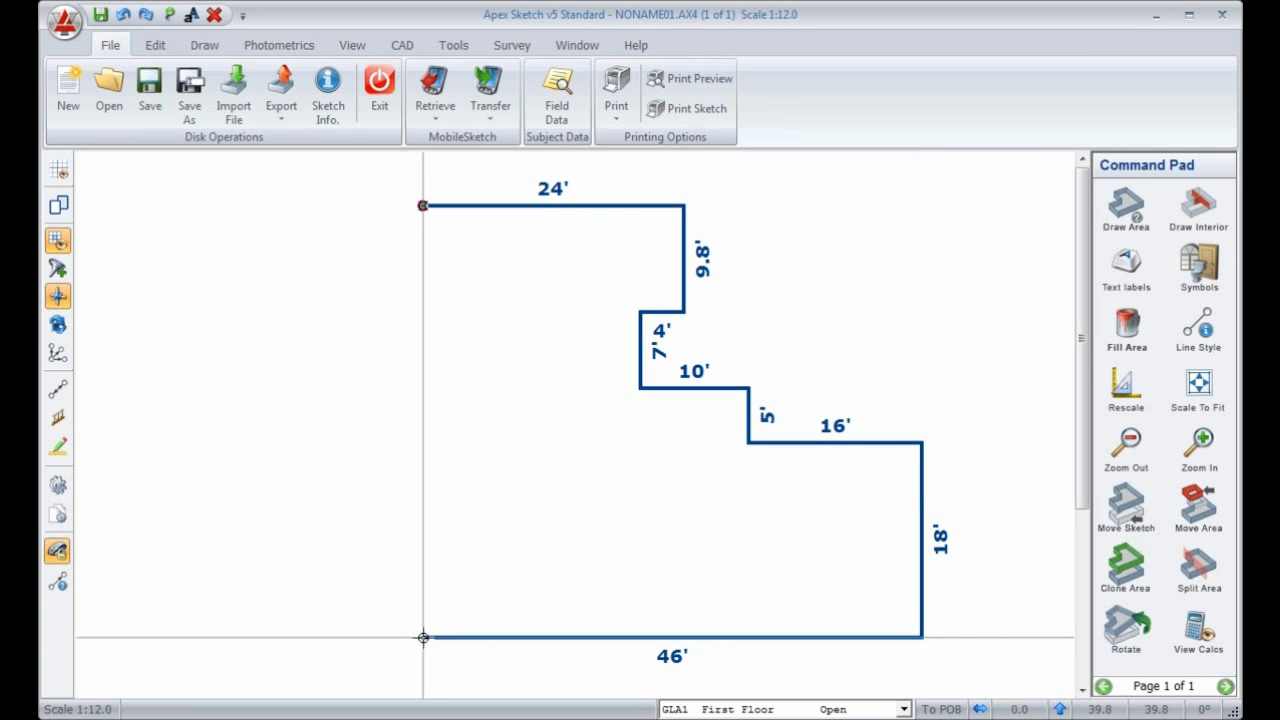
Step: Close the outline with the 39.8' edge and place the First Floor and 1353.2 sf labels inside
key(Return)
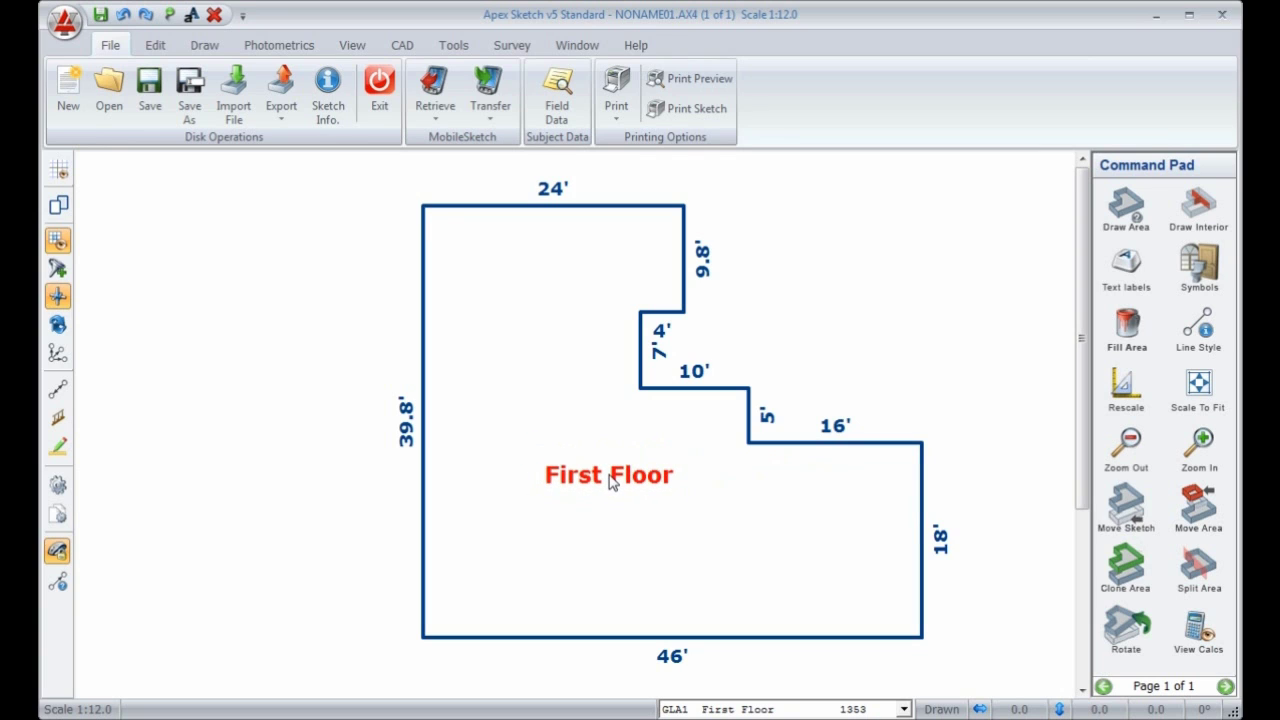
click(610, 478)
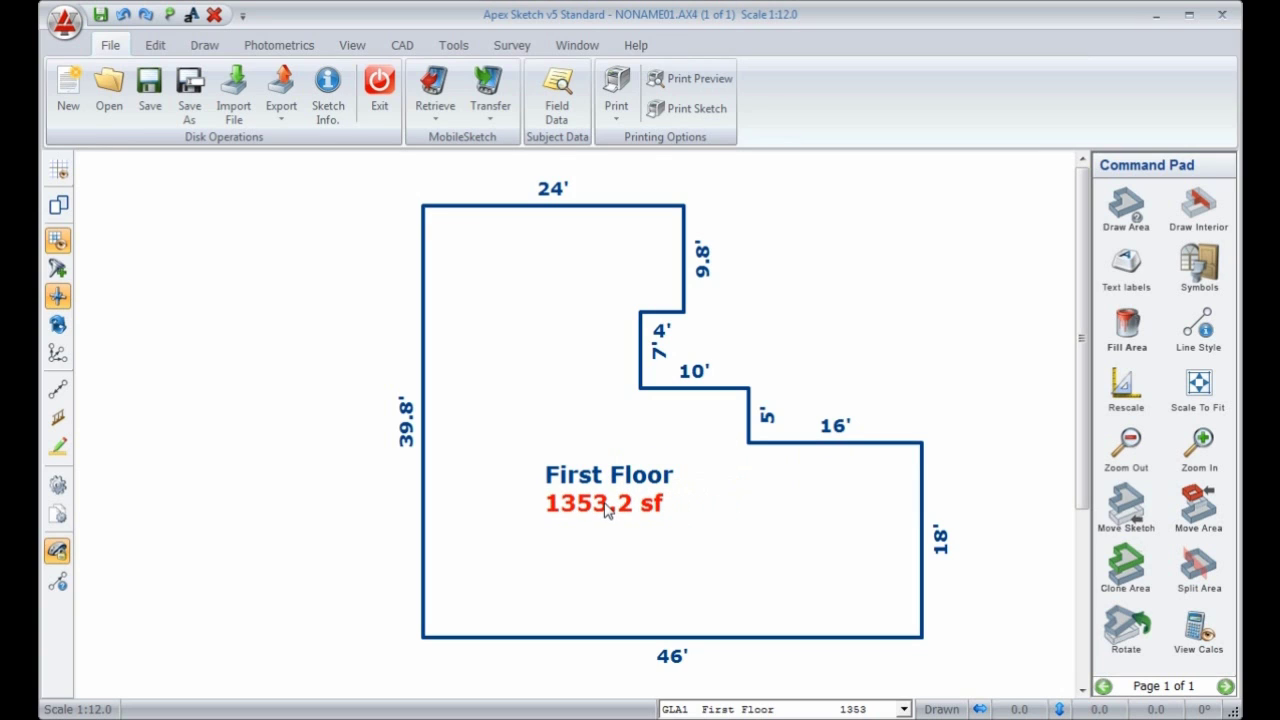
click(606, 510)
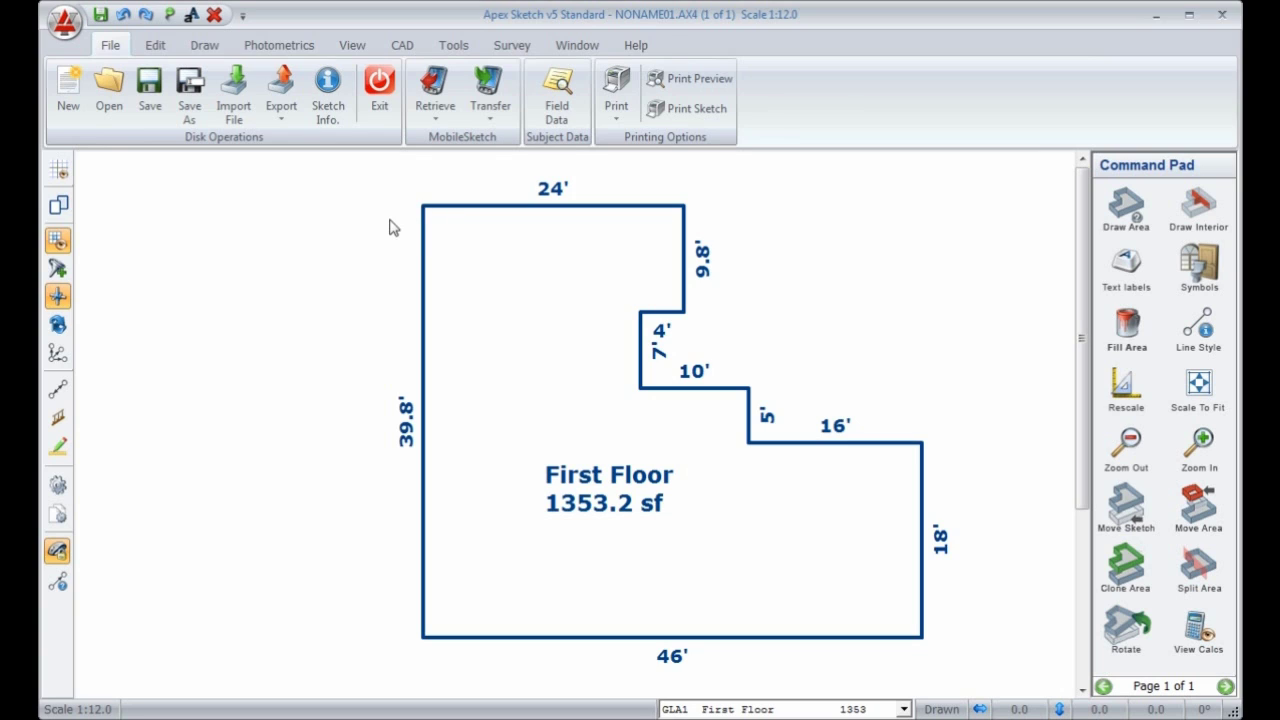